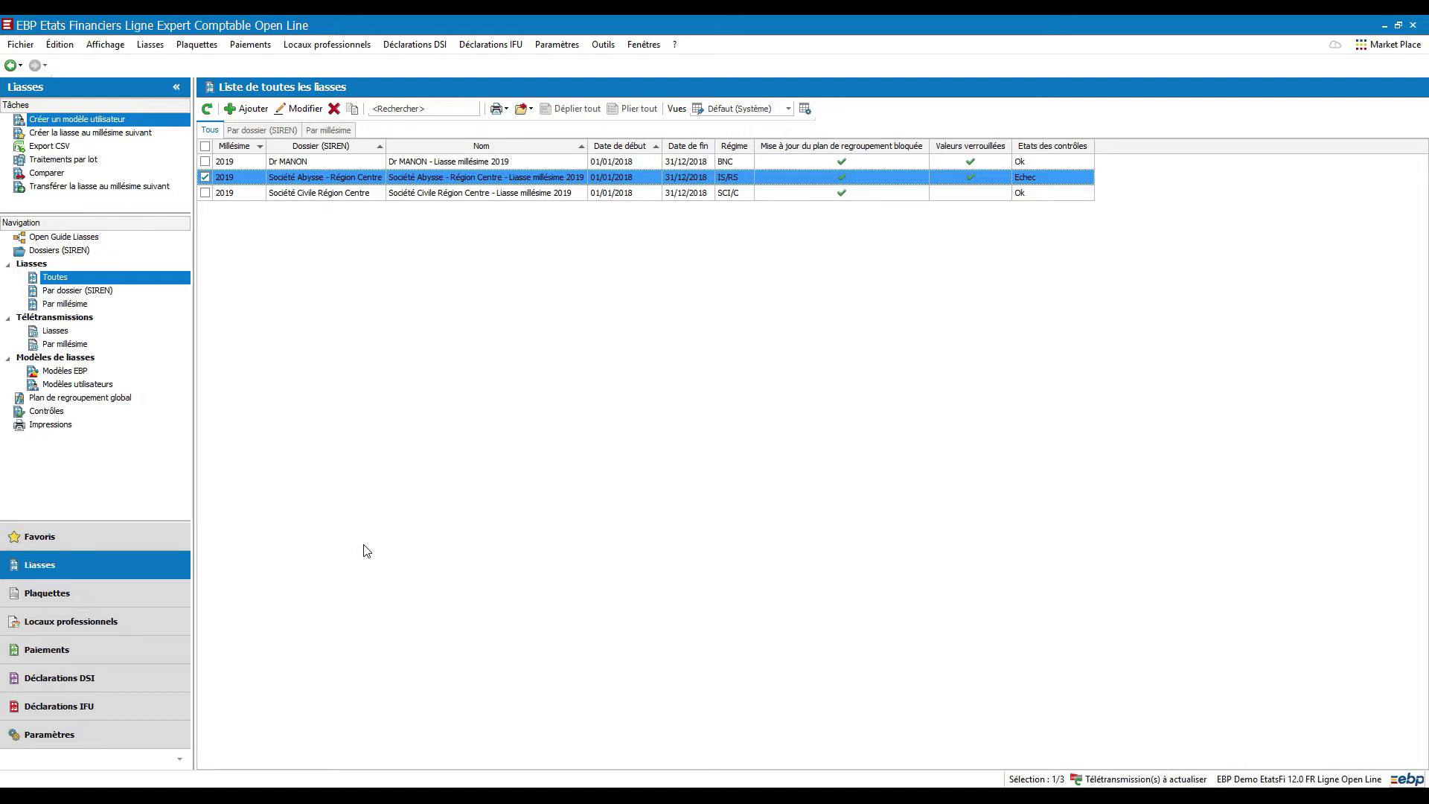
Step: Open the company's EDI settings and review the teletransmission sender's identification and address
left_click(556, 46)
mouse_move(564, 84)
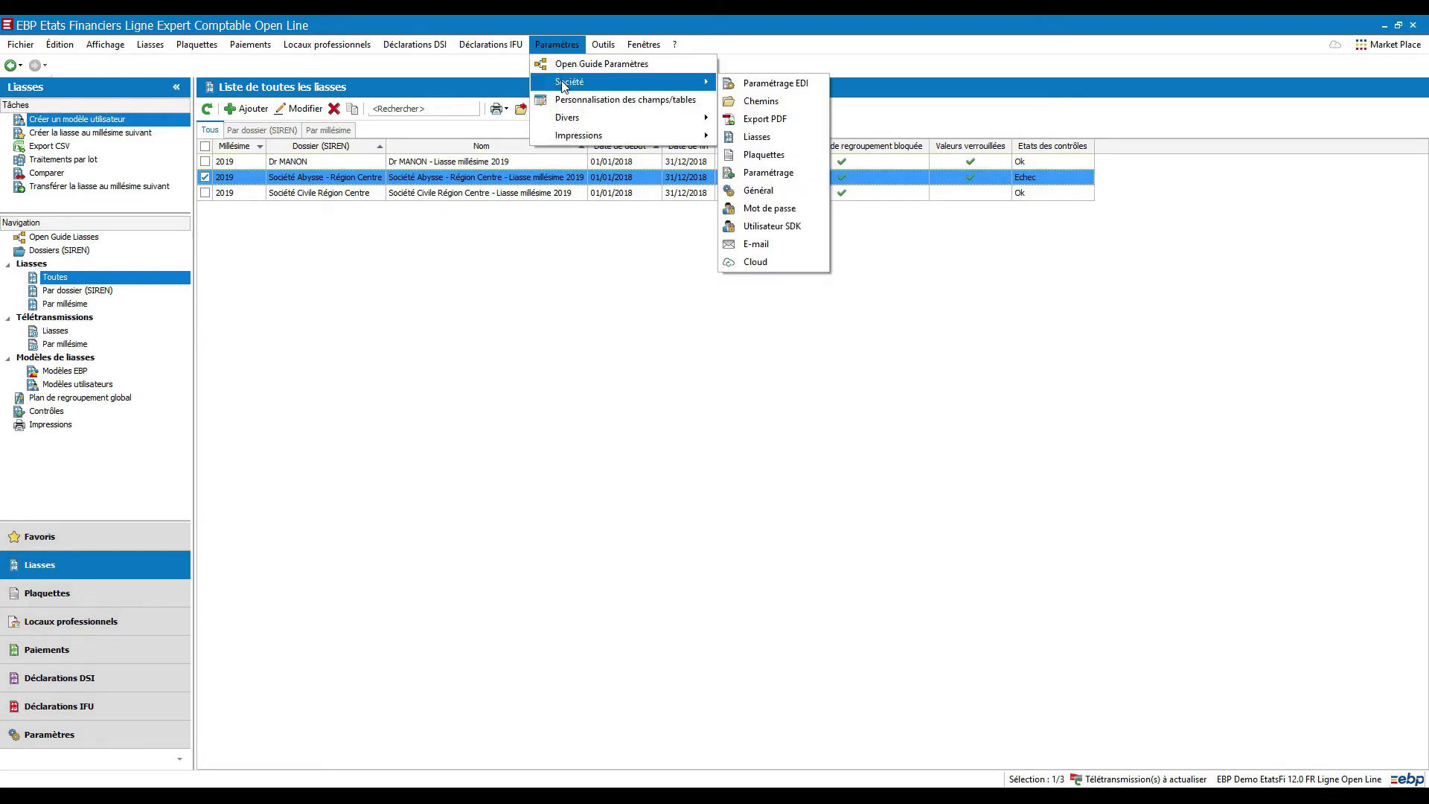
left_click(776, 83)
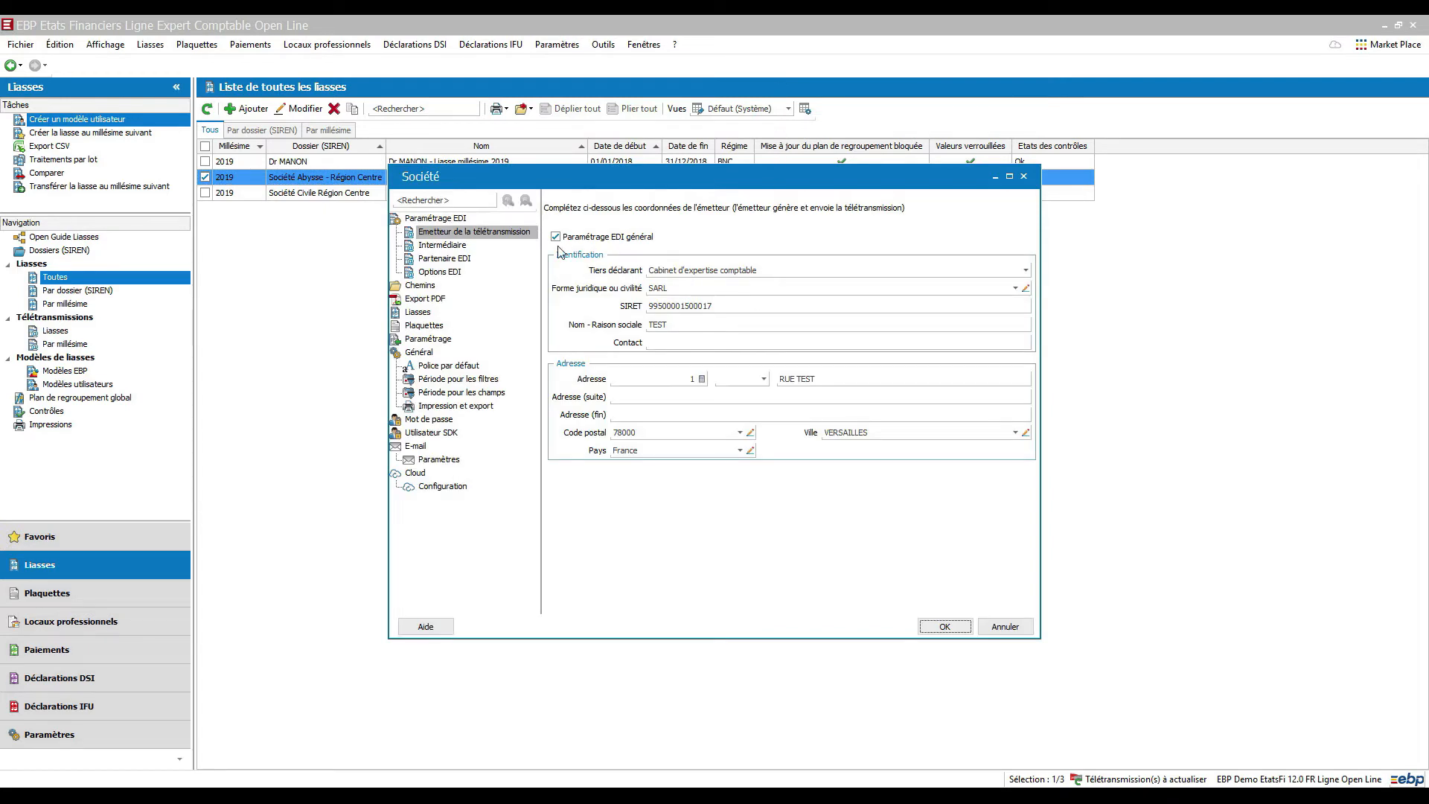
left_click(471, 235)
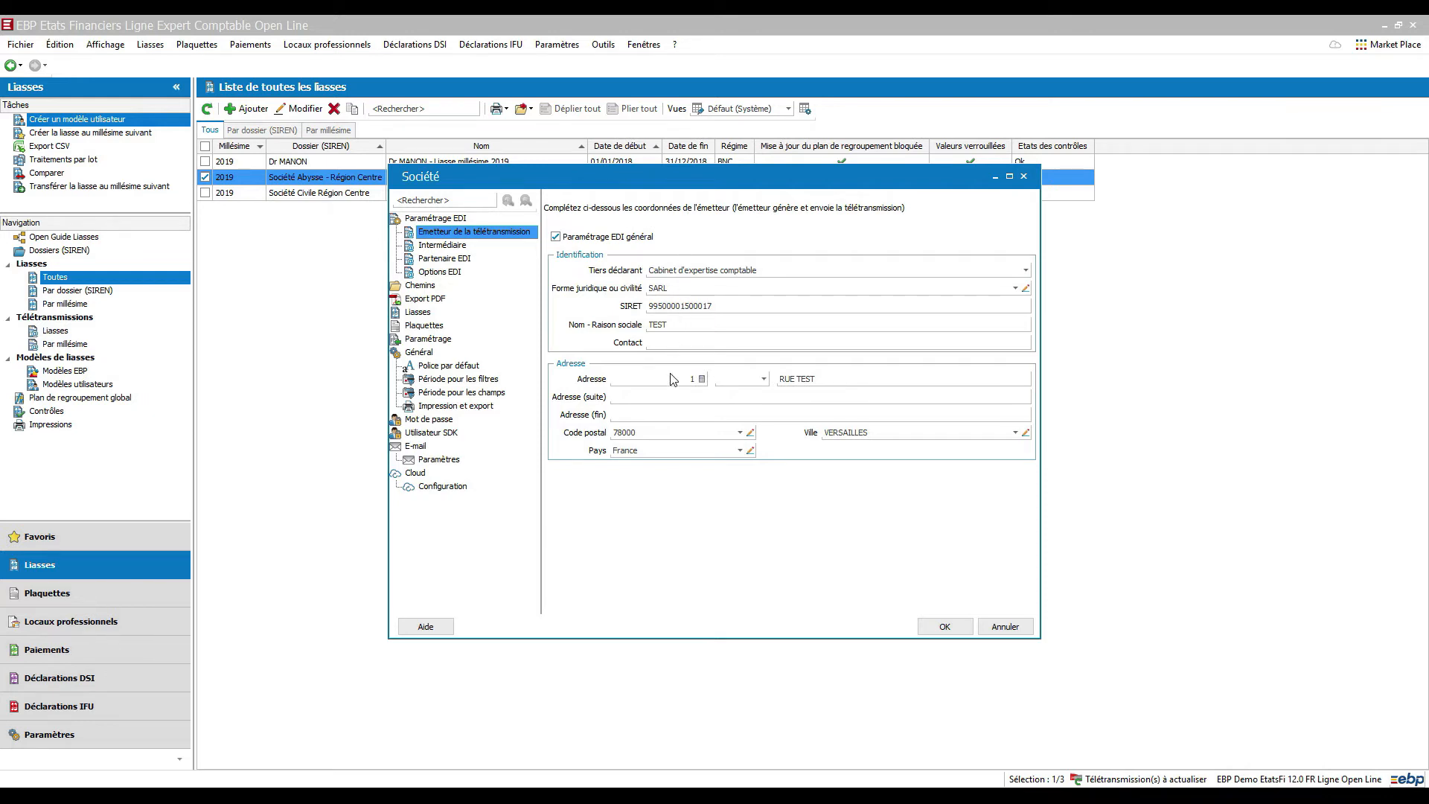
Step: Review the EDI partner's approval number, company name, street address, postal code and city in the EDI settings
left_click(451, 261)
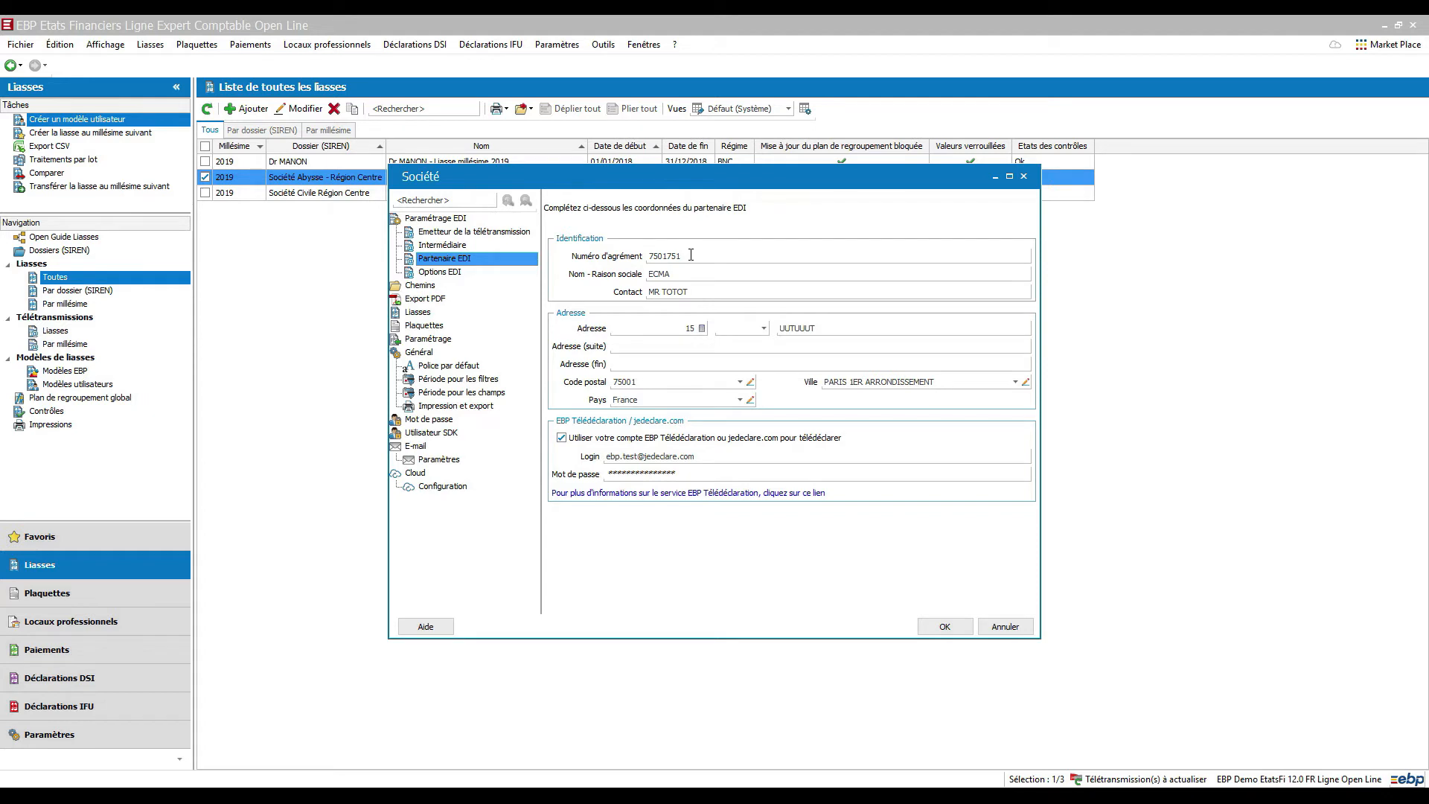
left_click_drag(691, 254, 632, 254)
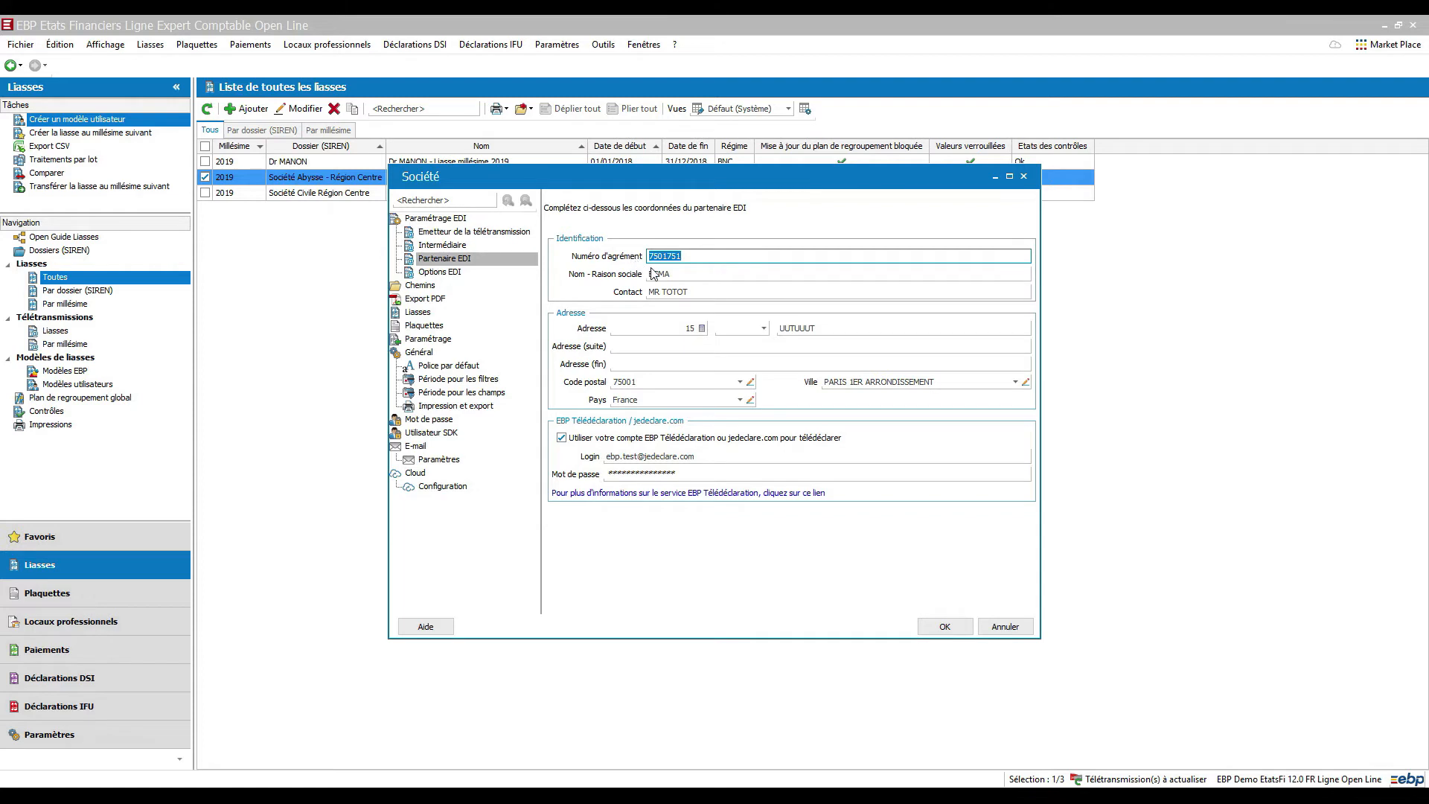
key("Tab")
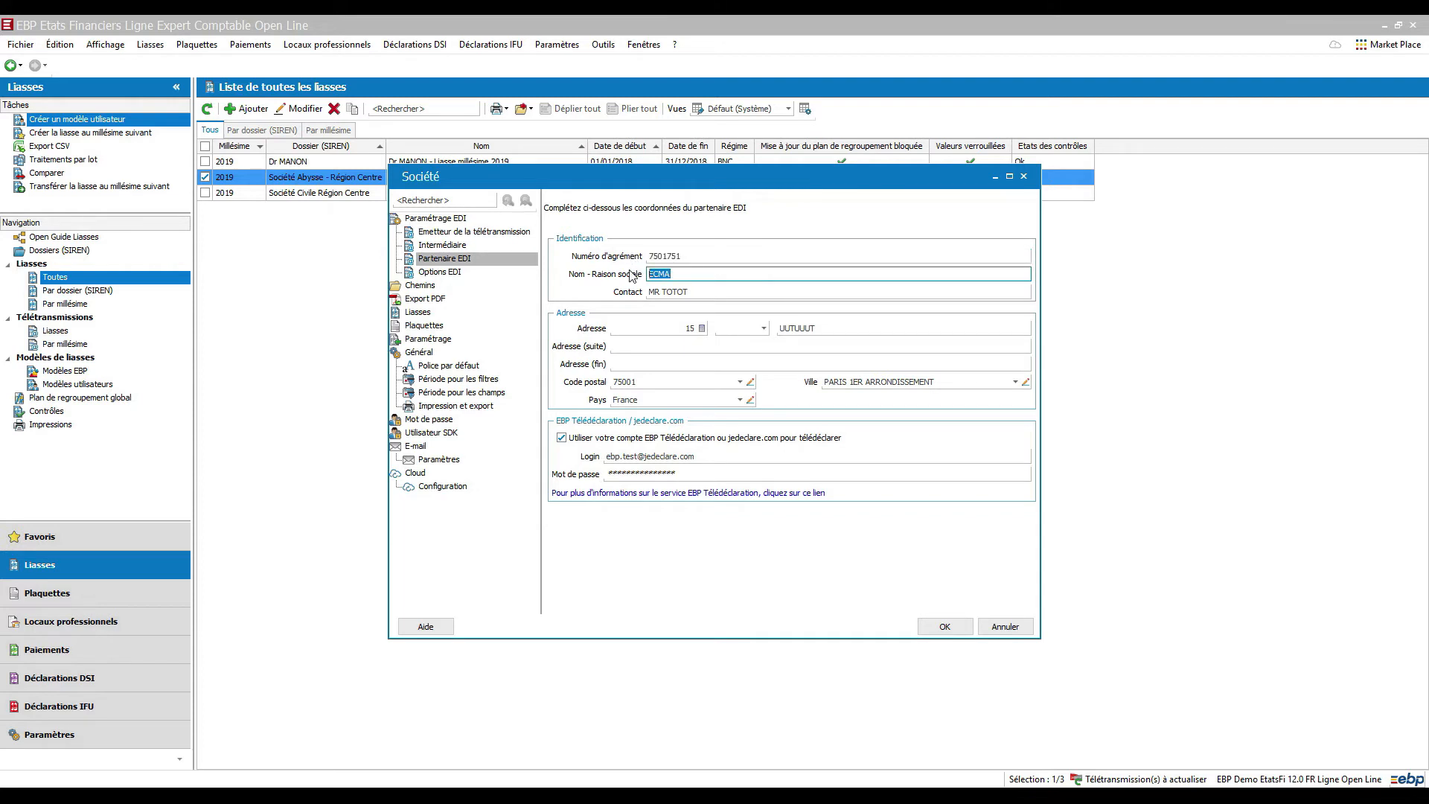
left_click(688, 328)
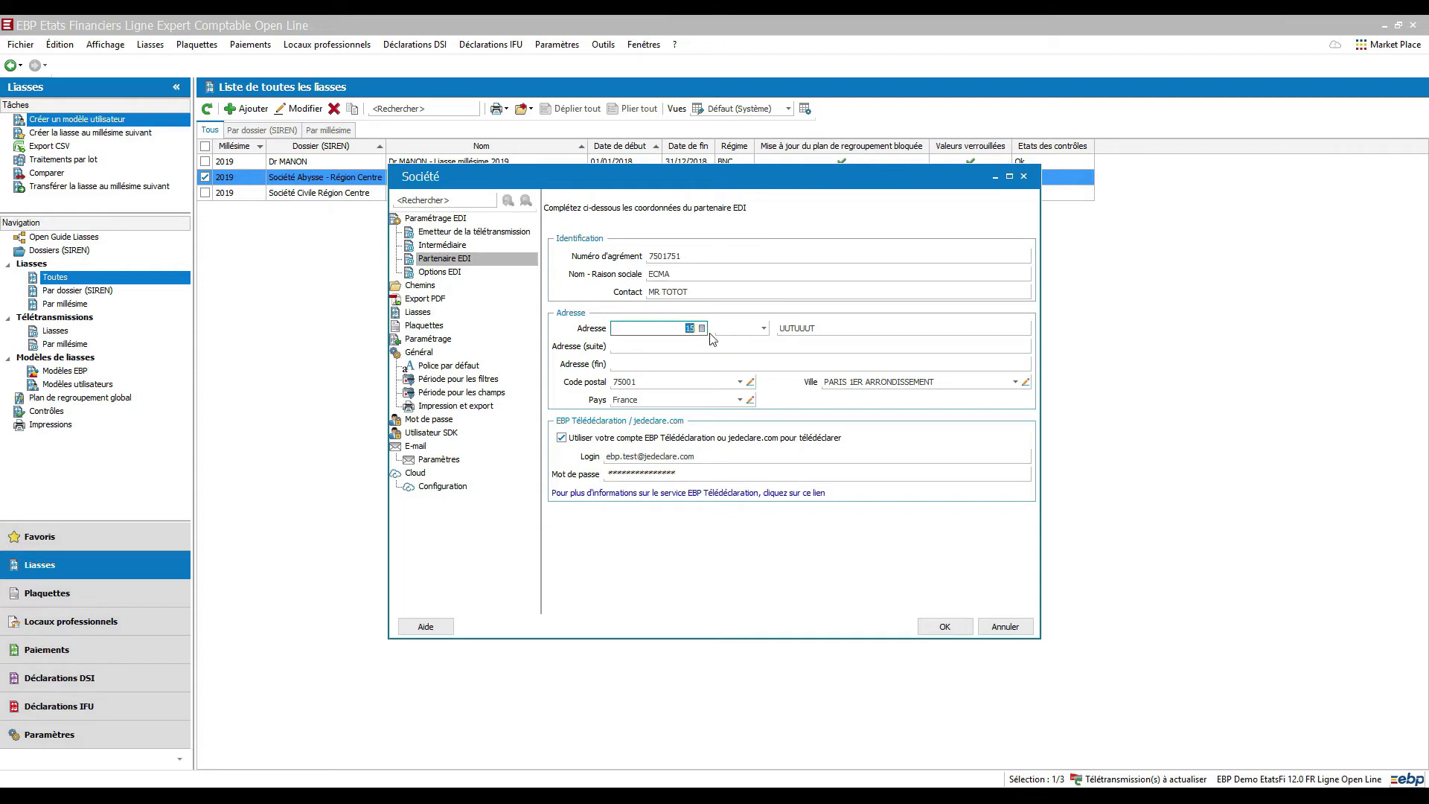
left_click(826, 328)
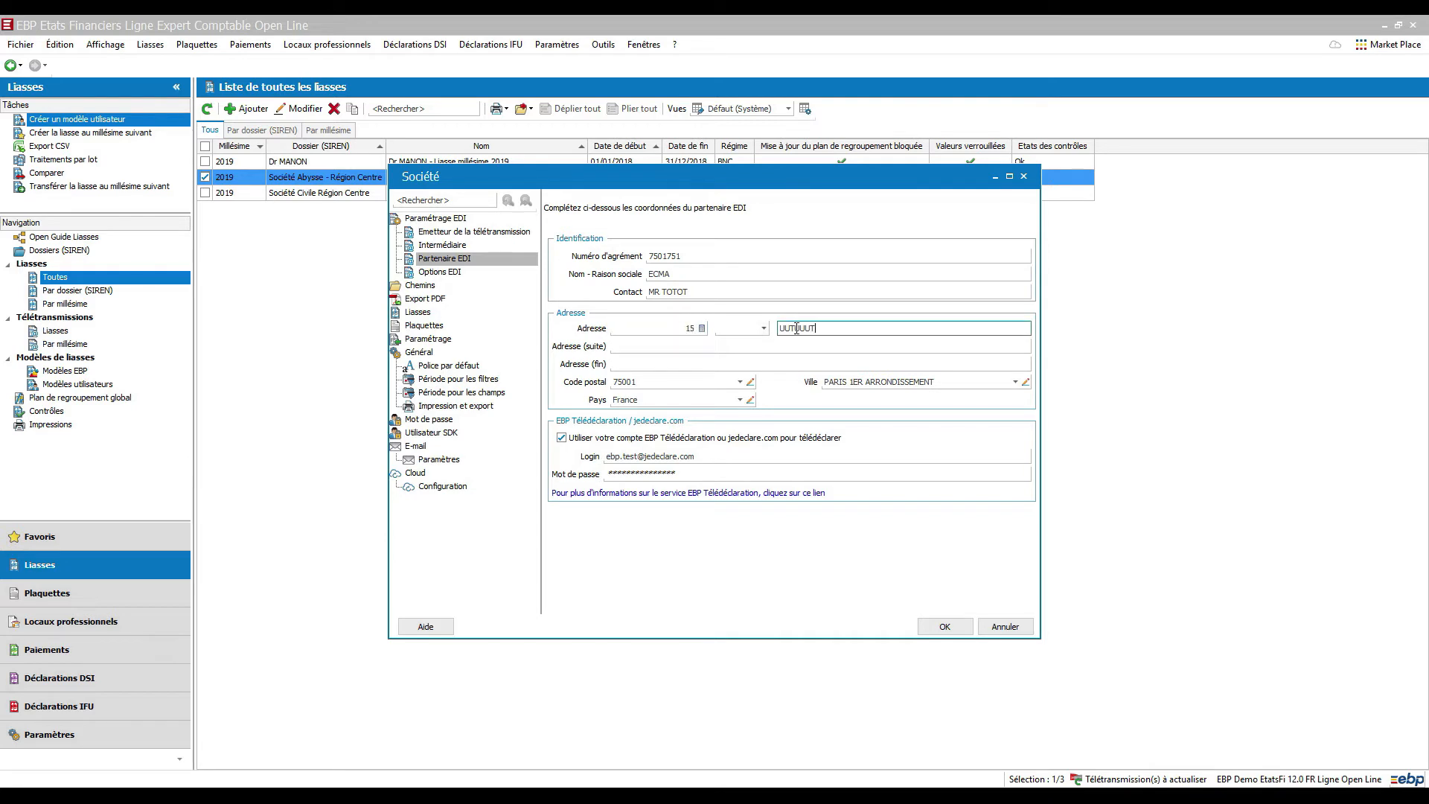
left_click(658, 382)
left_click(801, 384)
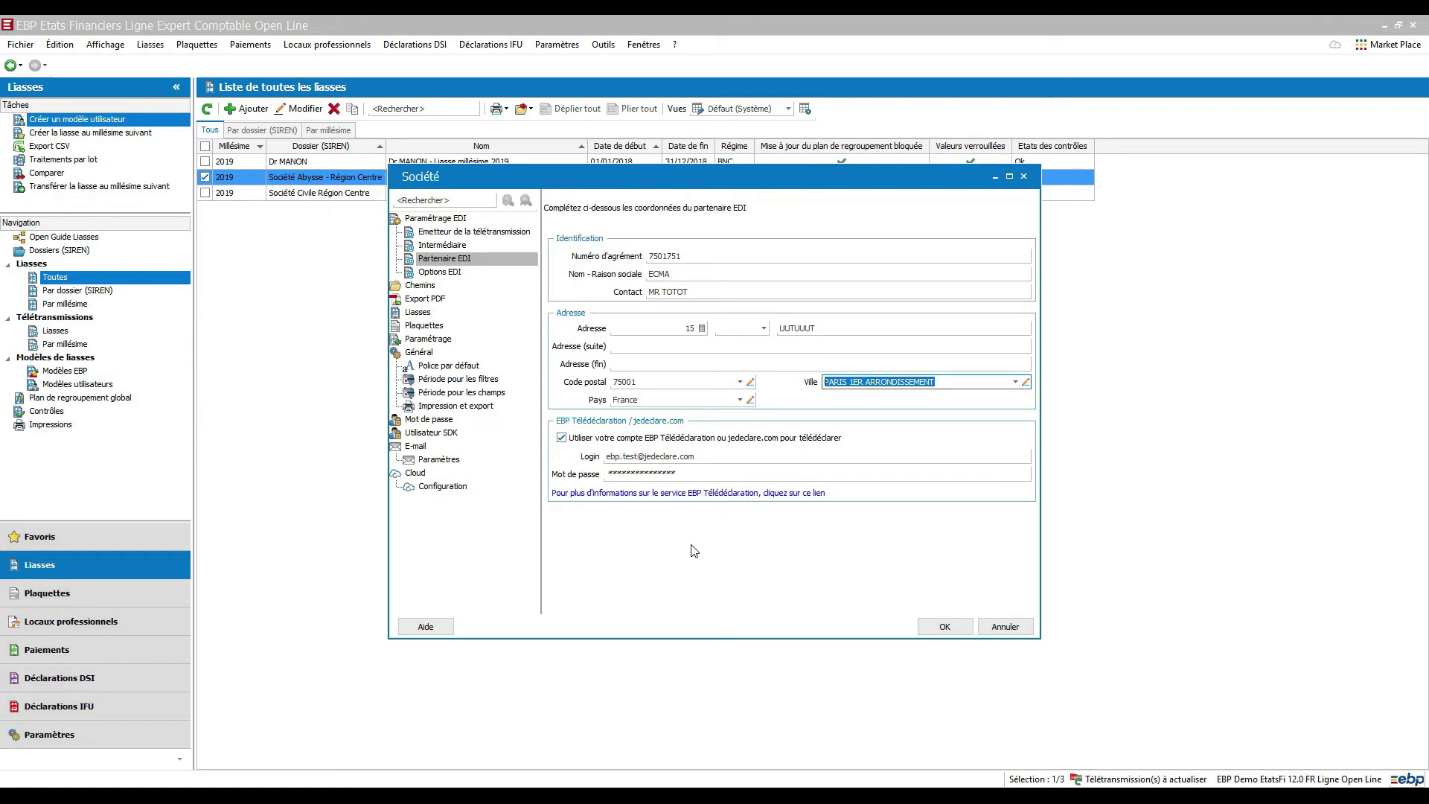
left_click(679, 256)
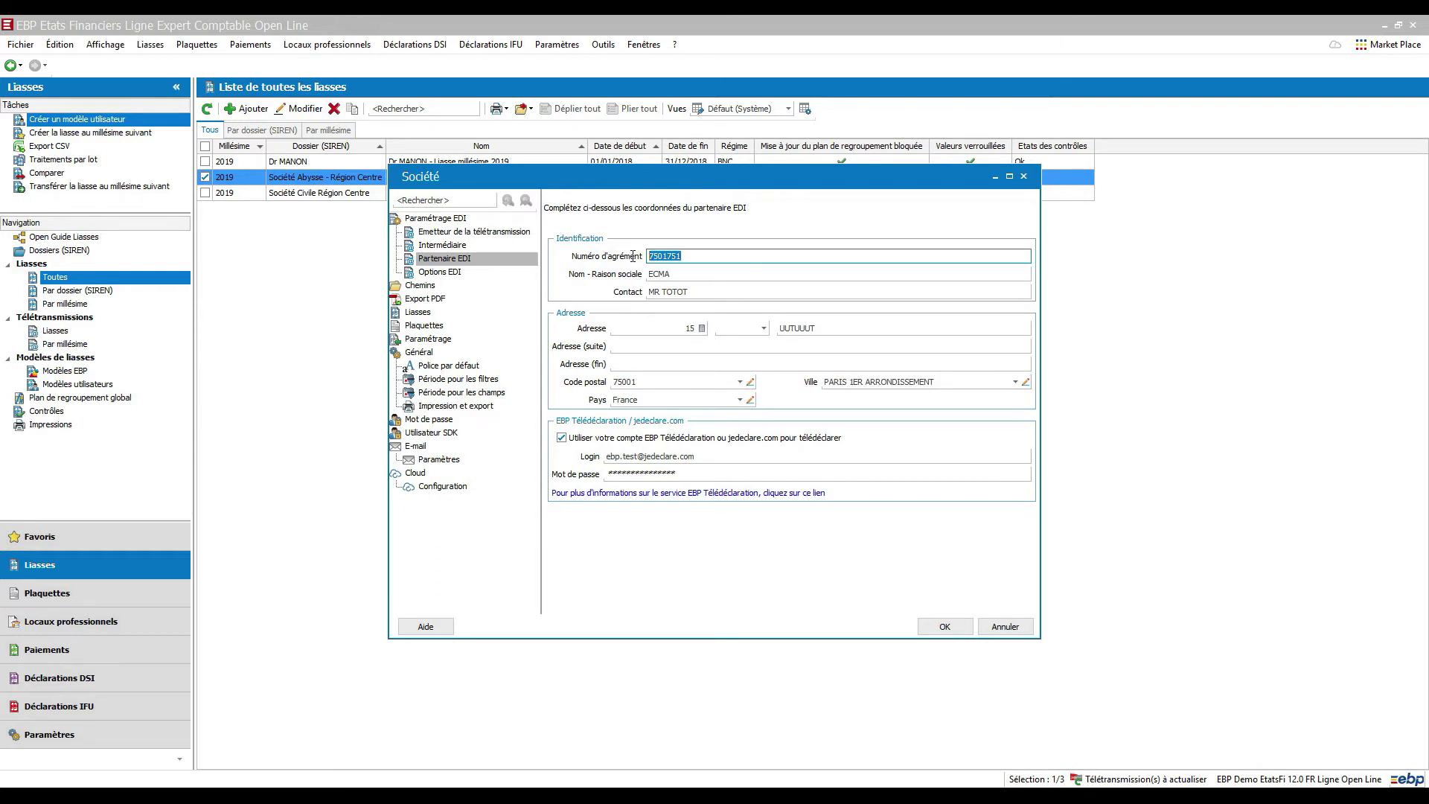
left_click(686, 274)
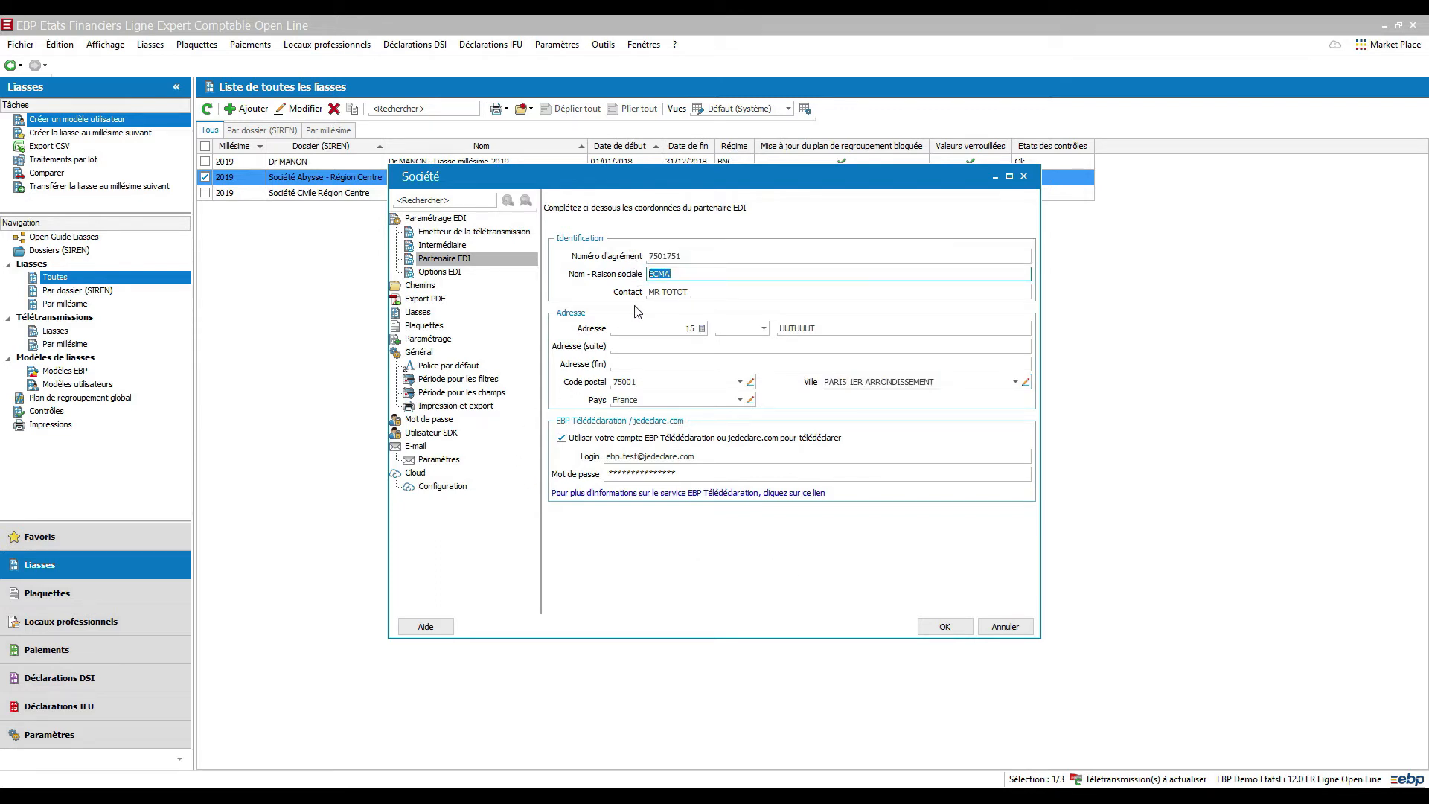
left_click(829, 328)
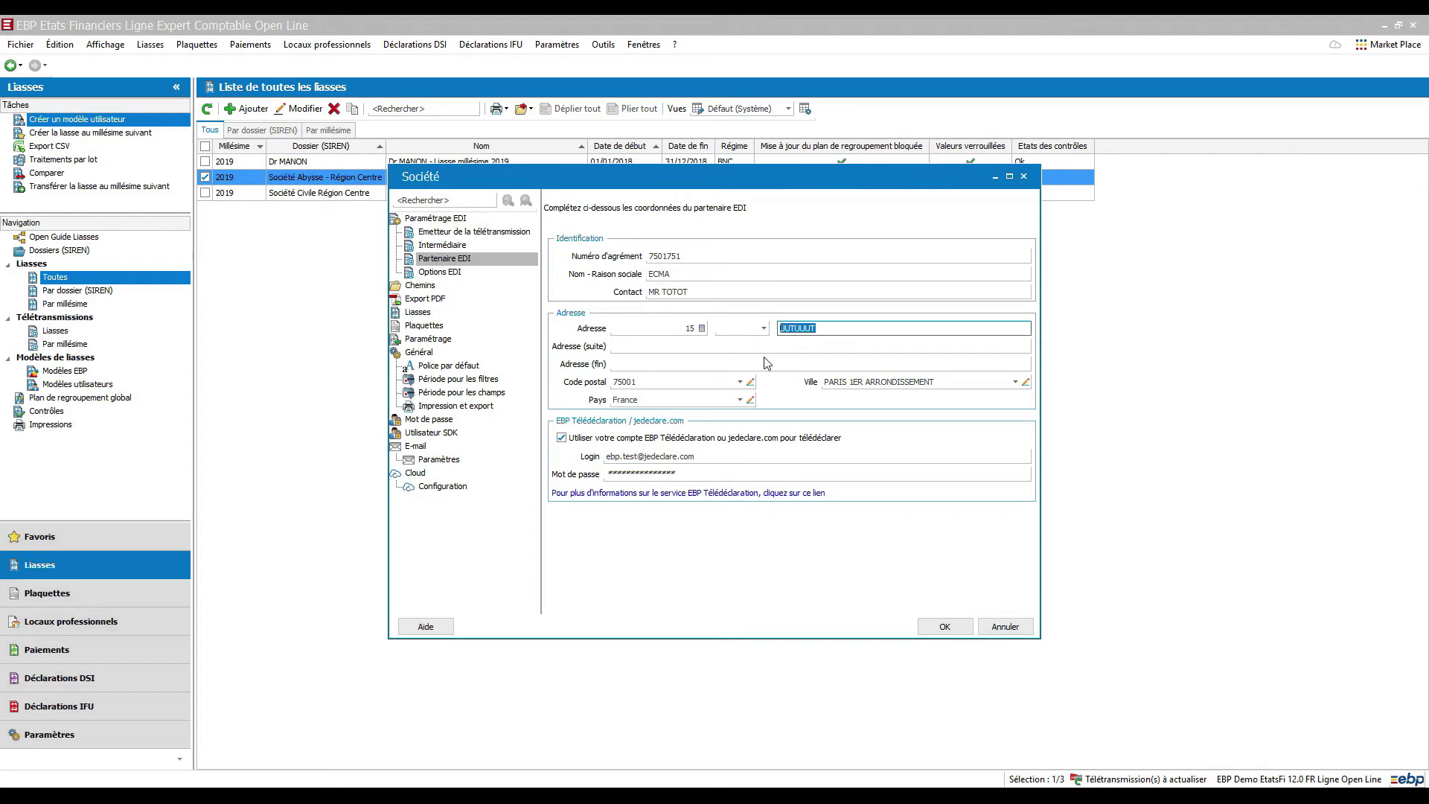
left_click(734, 382)
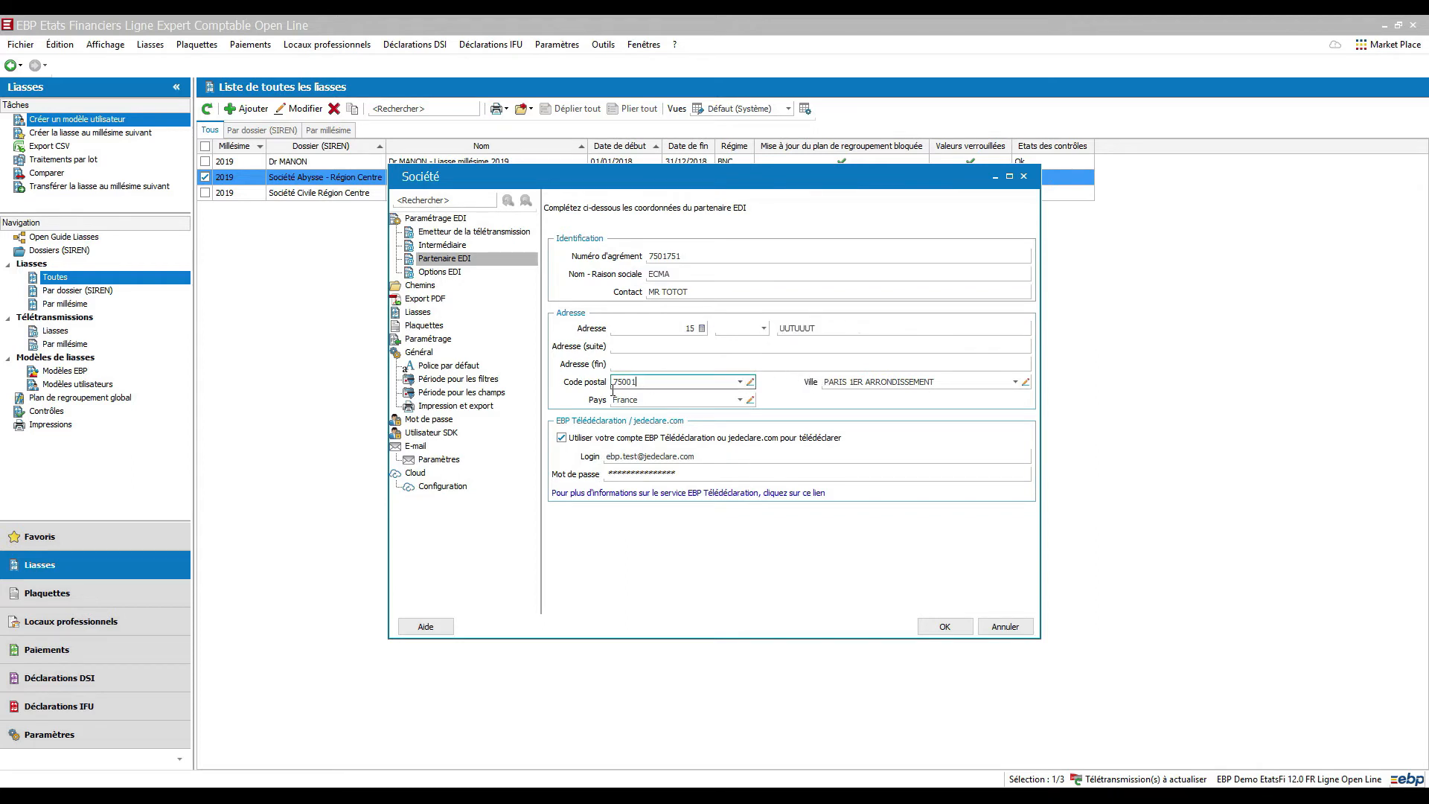
left_click(899, 382)
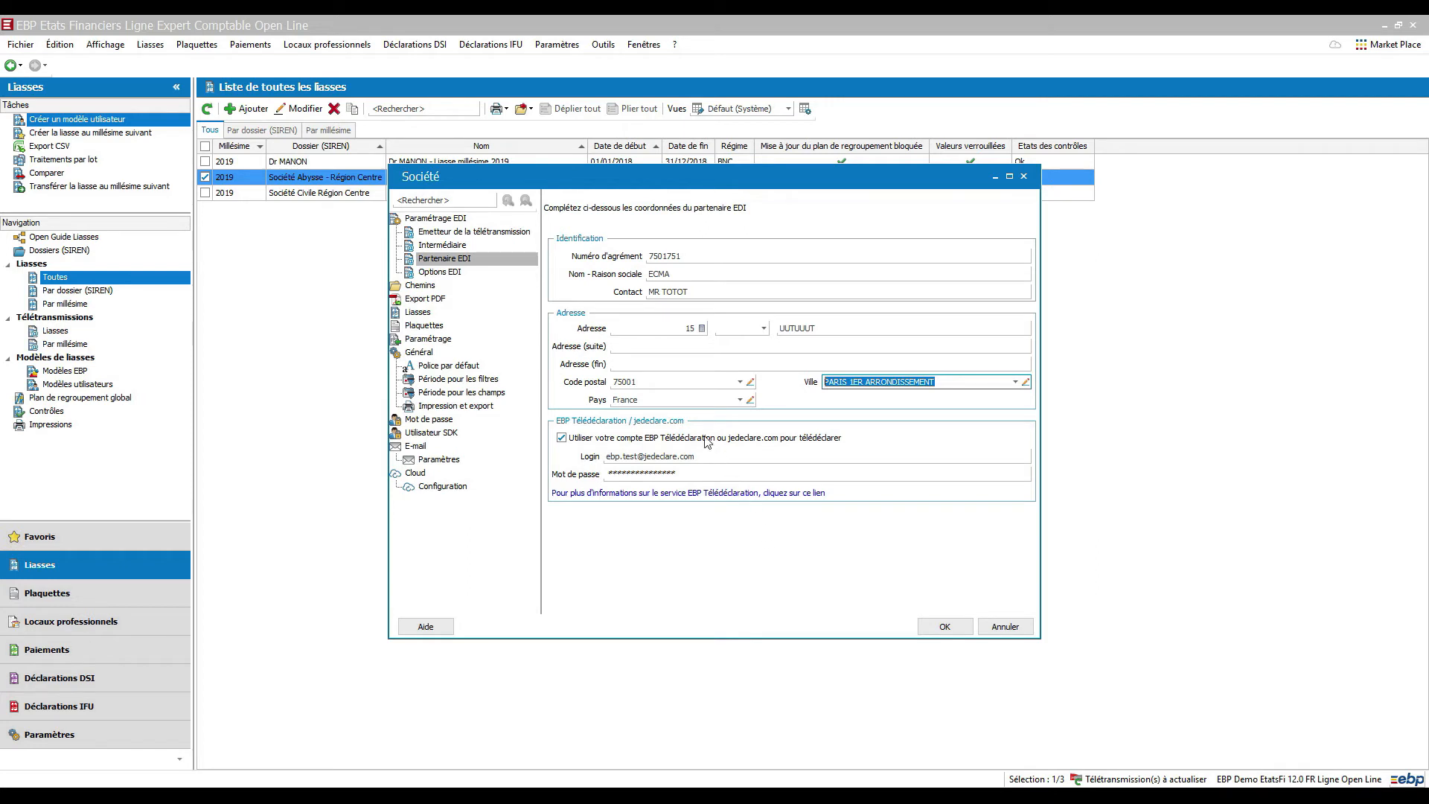
Step: Examine the EBP Télédéclaration / jedeclare.com account option with its login and password fields, and leave the company settings without saving
left_click(561, 438)
left_click(562, 438)
left_click(655, 458)
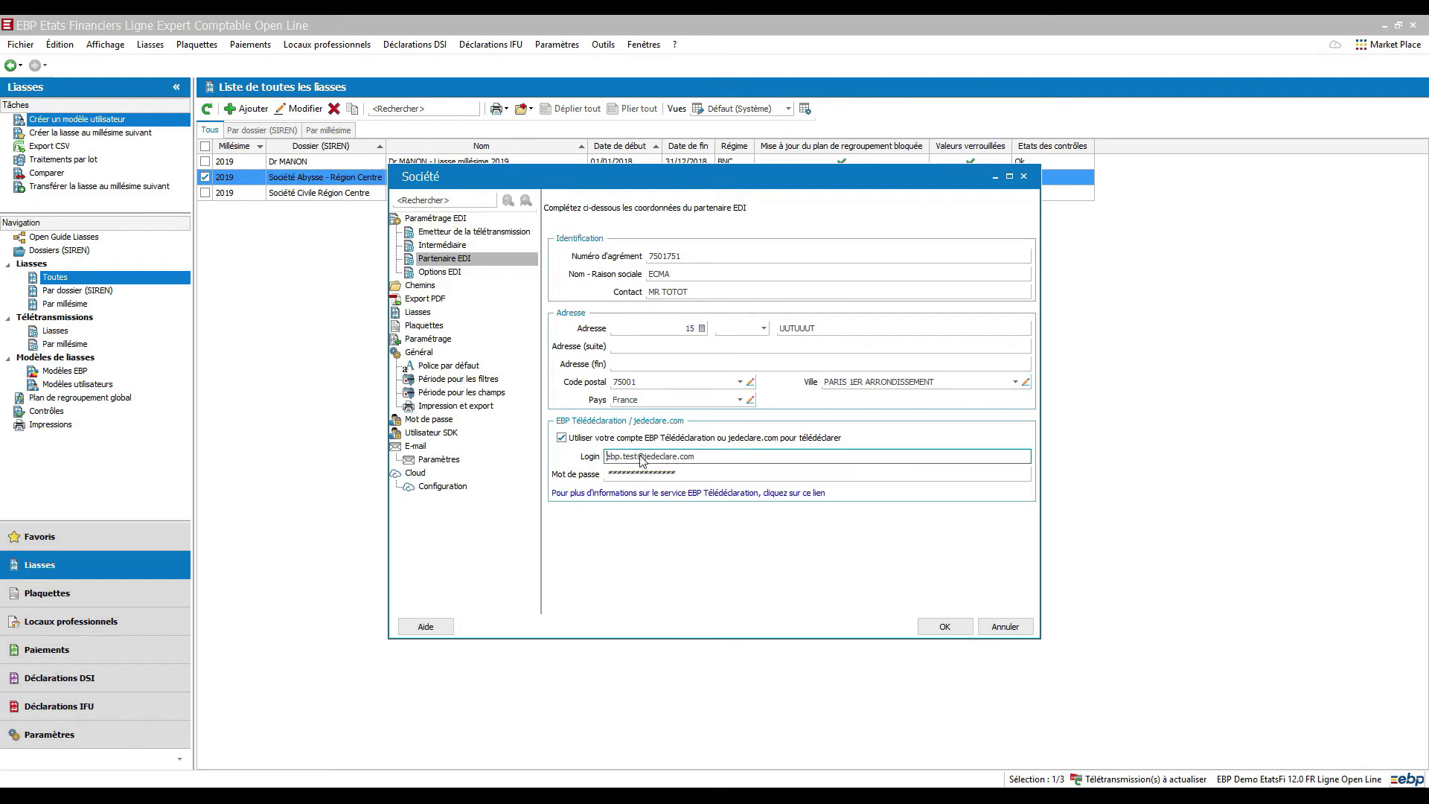
left_click_drag(707, 456, 605, 456)
left_click(711, 473)
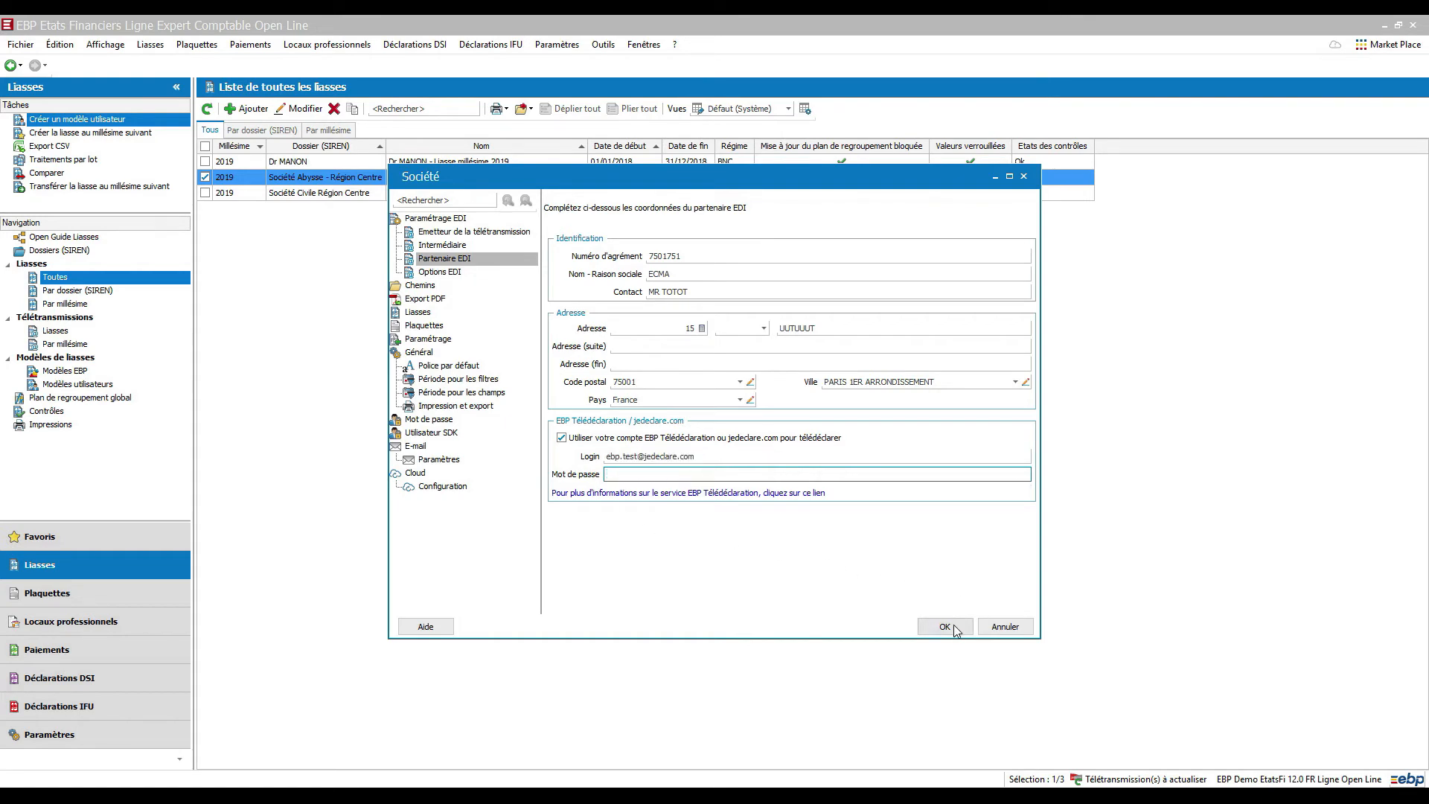
left_click(986, 631)
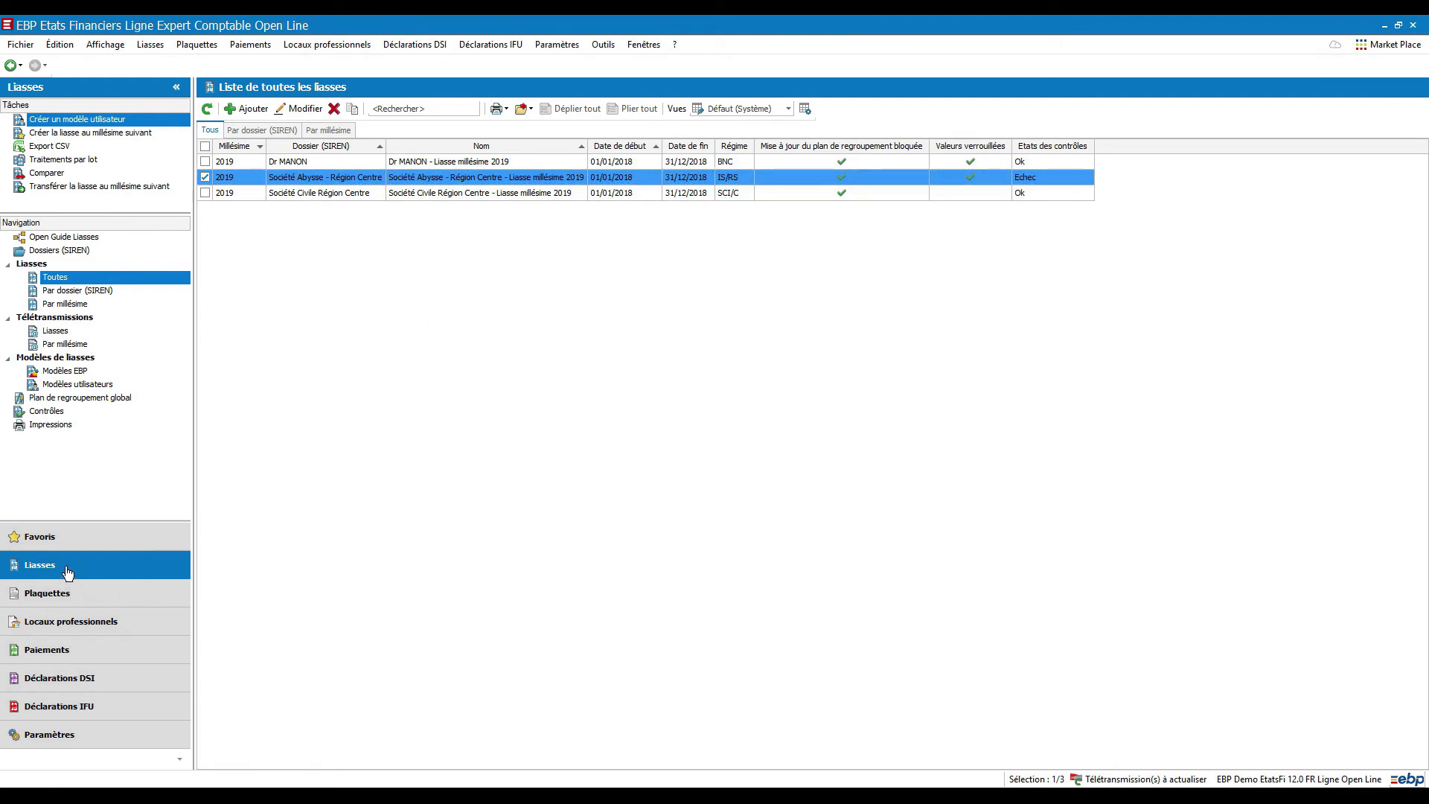
Step: Open the 2019 liasse of Société Abysse - Région Centre from the list of all liasses and display its teletransmissions
left_click(65, 277)
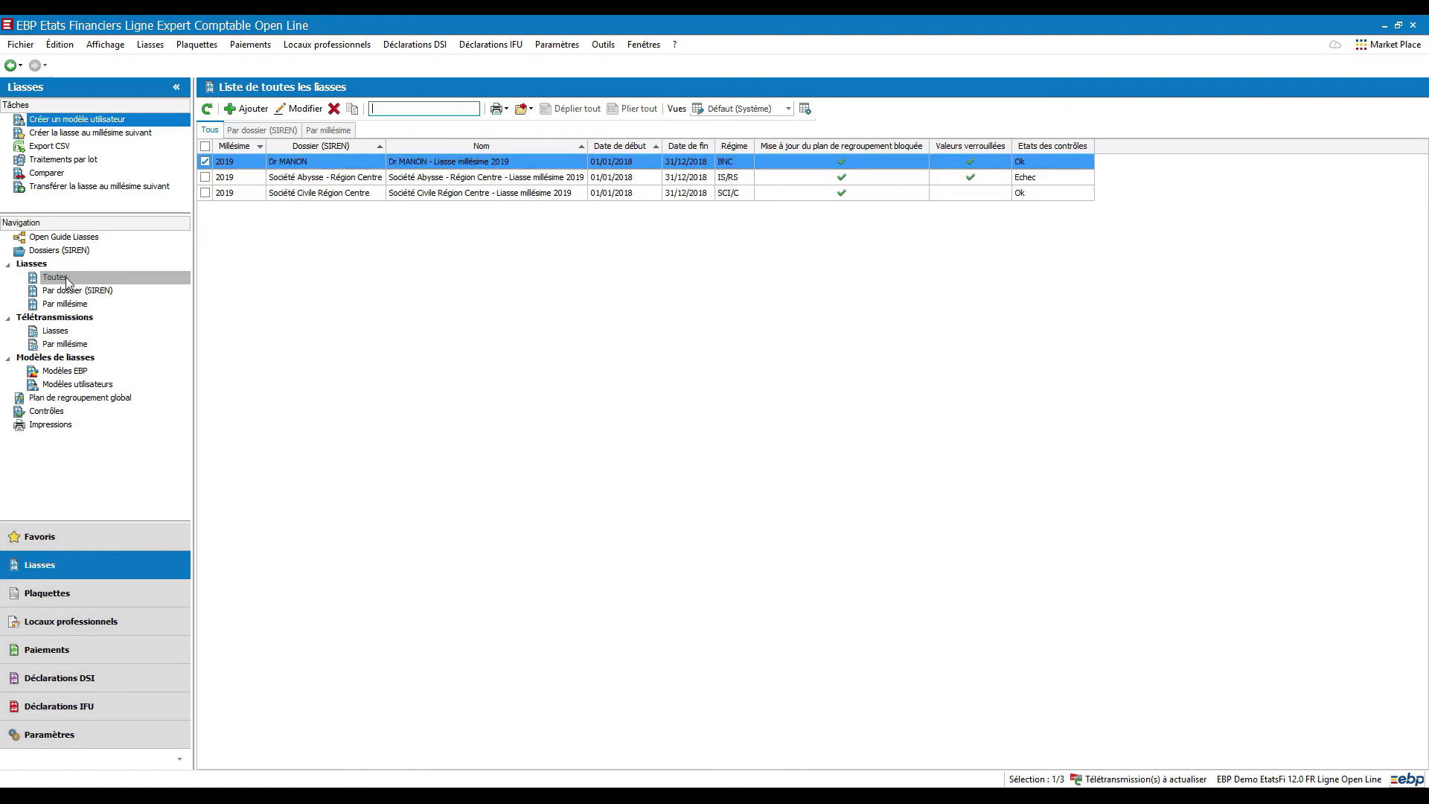
left_click(321, 179)
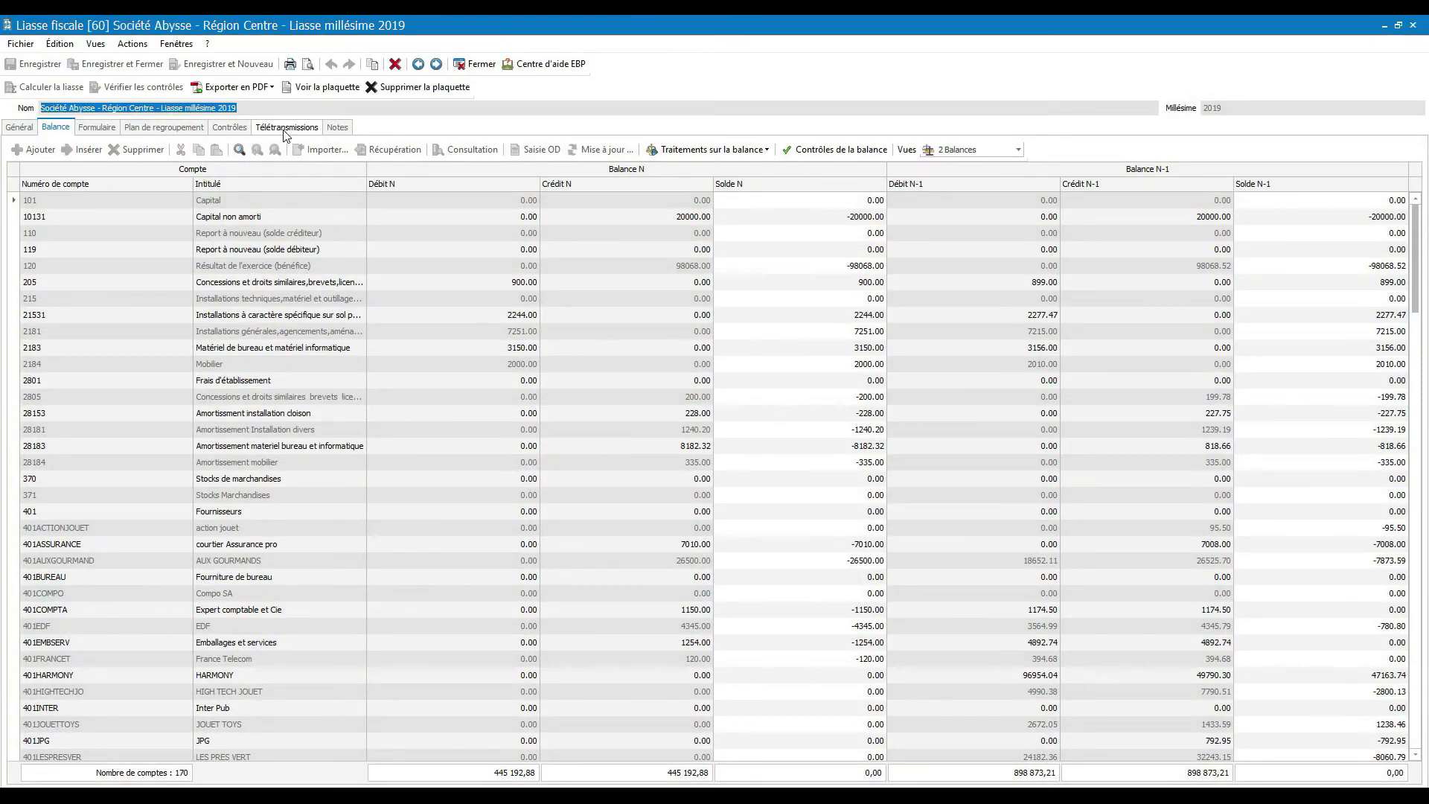
left_click(285, 133)
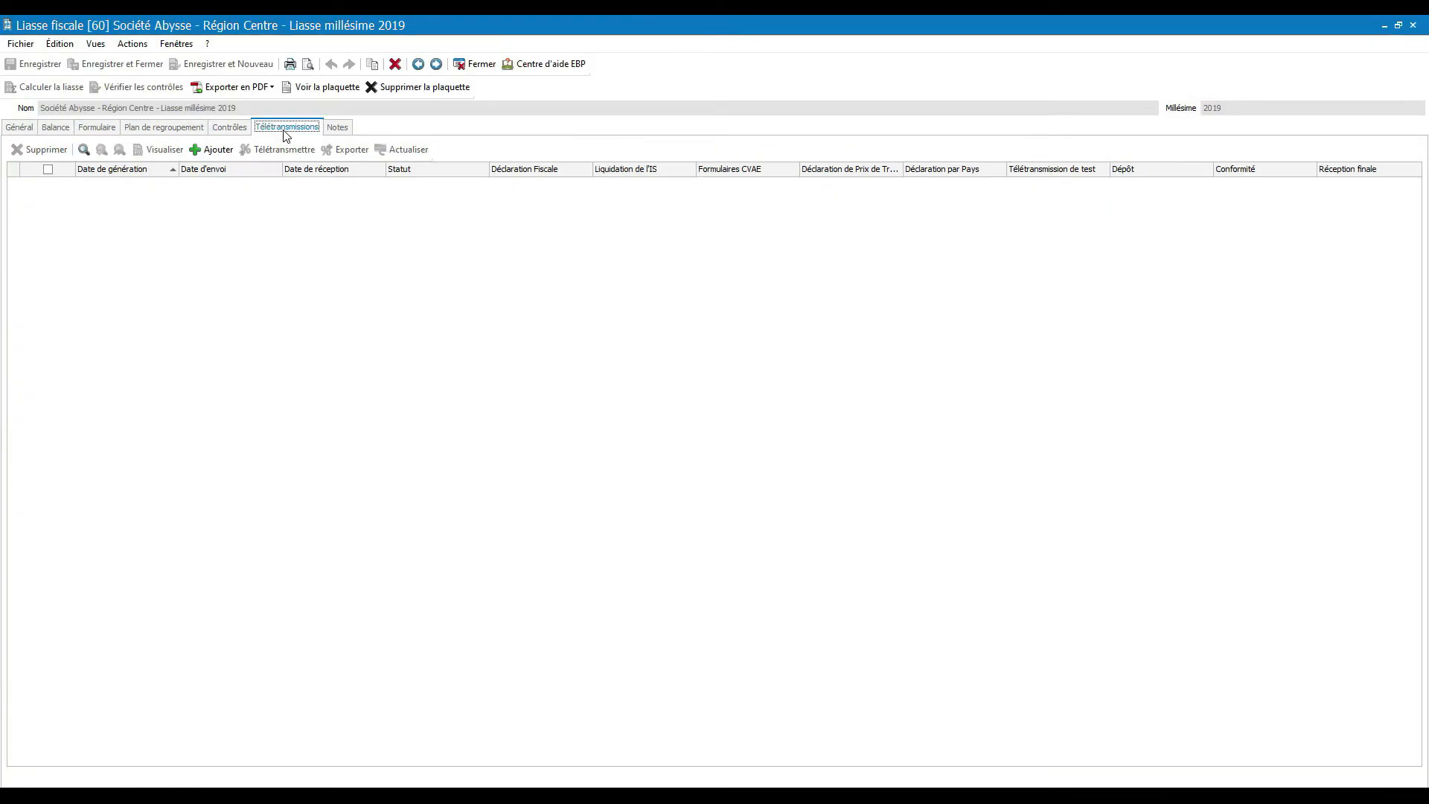
Step: Generate a test teletransmission for the Déclaration Fiscale only, excluding the Banque de France and Banque 1 forms and the EBP Télédéclaration account
left_click(213, 151)
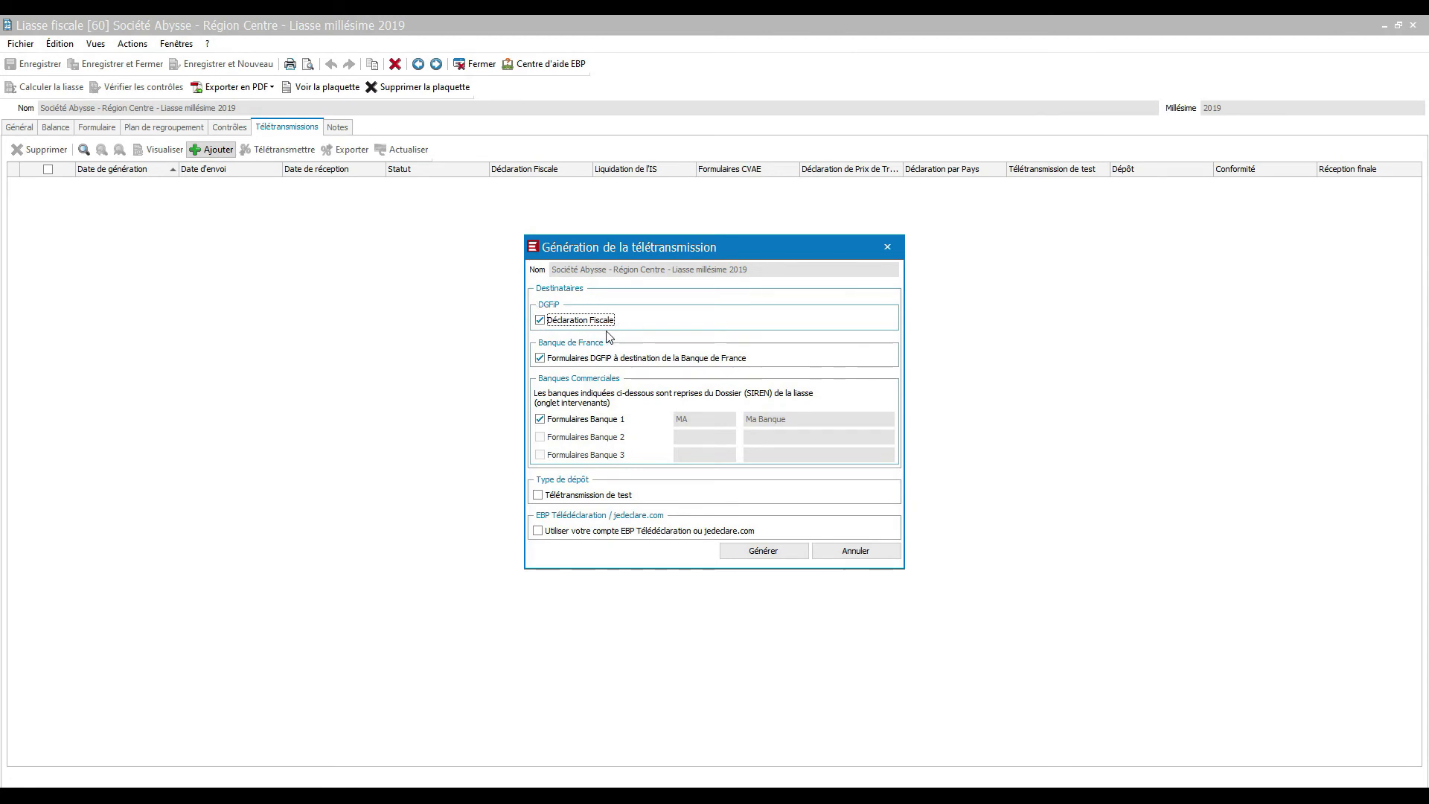
left_click(540, 359)
left_click(541, 419)
left_click(538, 495)
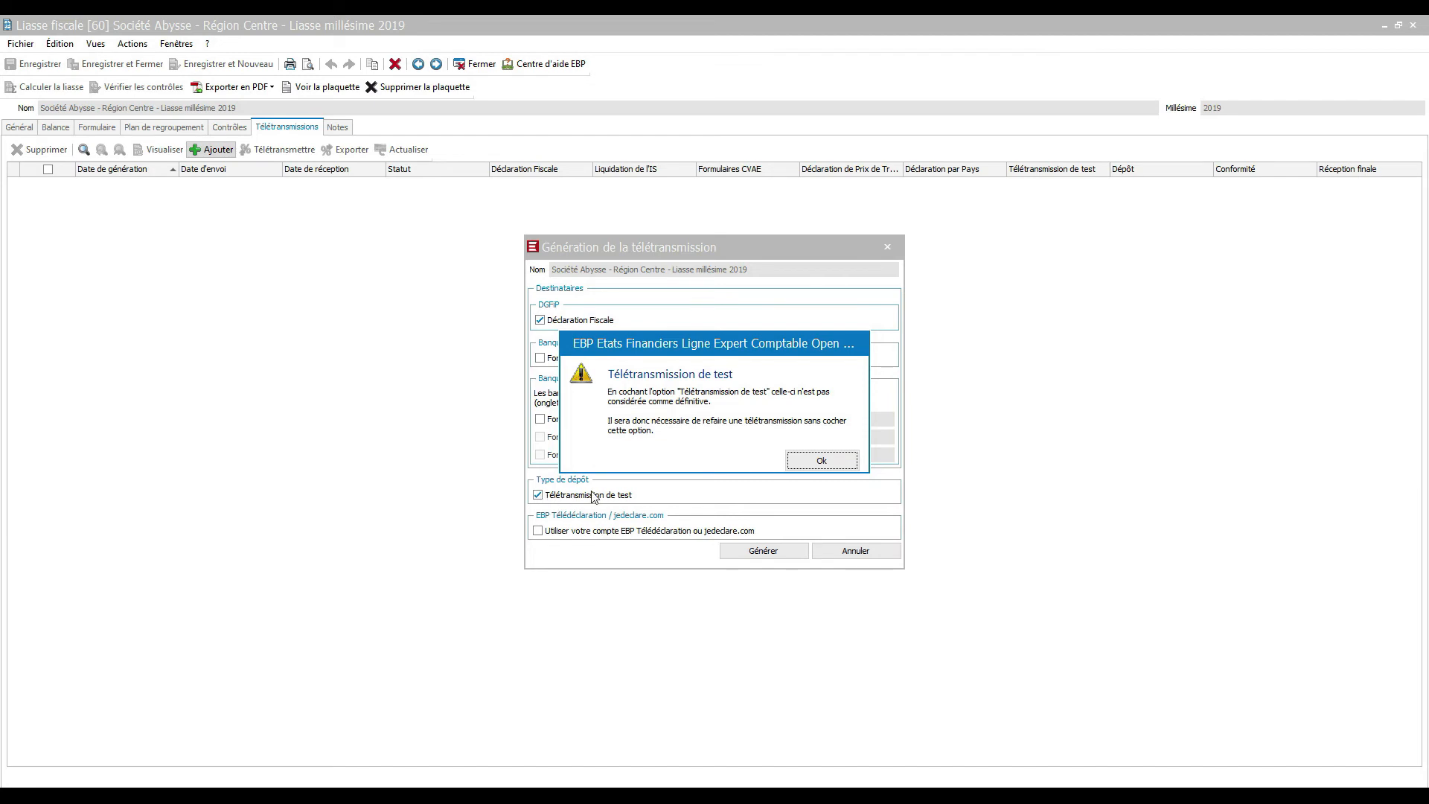
left_click(835, 467)
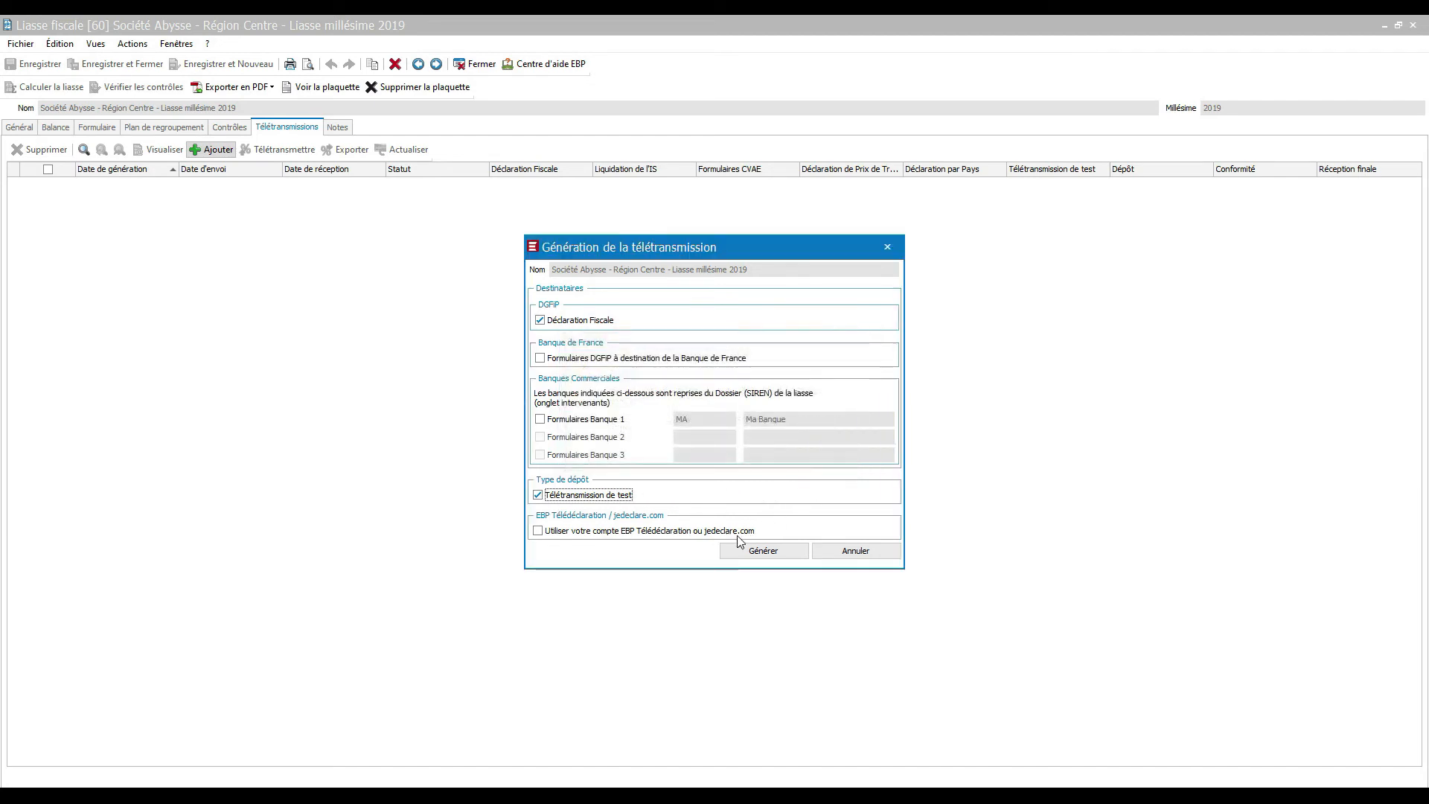
left_click(538, 530)
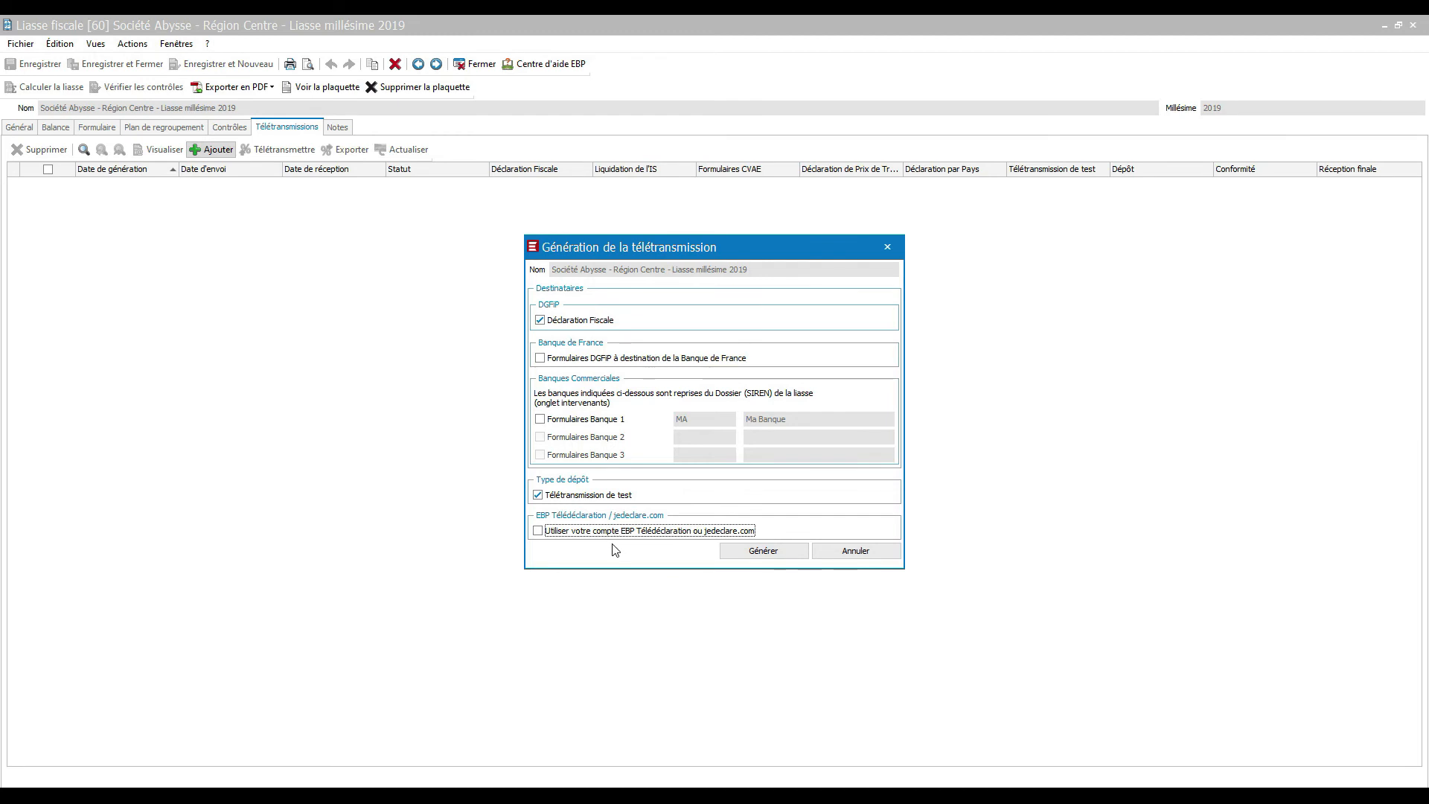
left_click(760, 552)
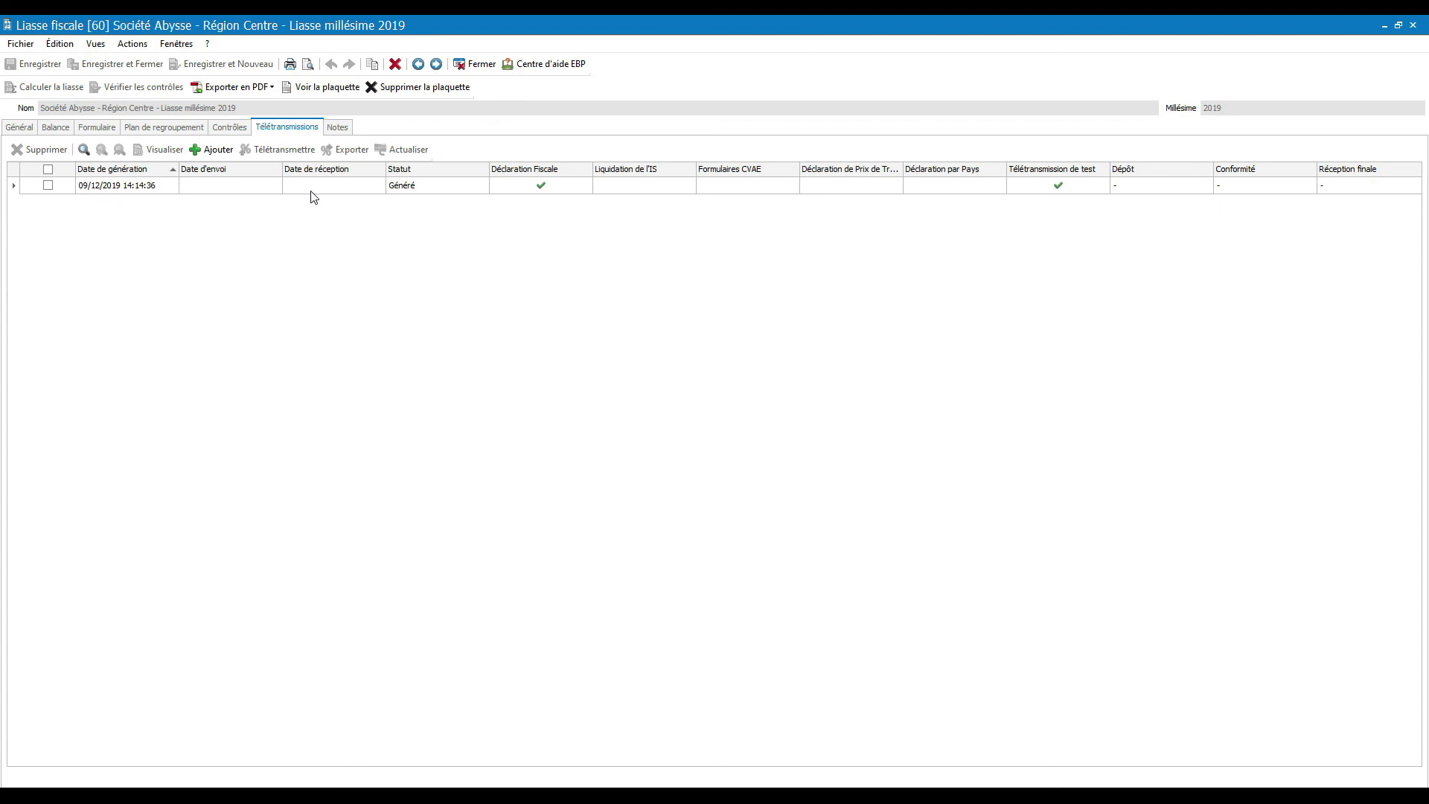
Step: Select the generated teletransmission and view its .edi export options without saving a file
left_click(47, 185)
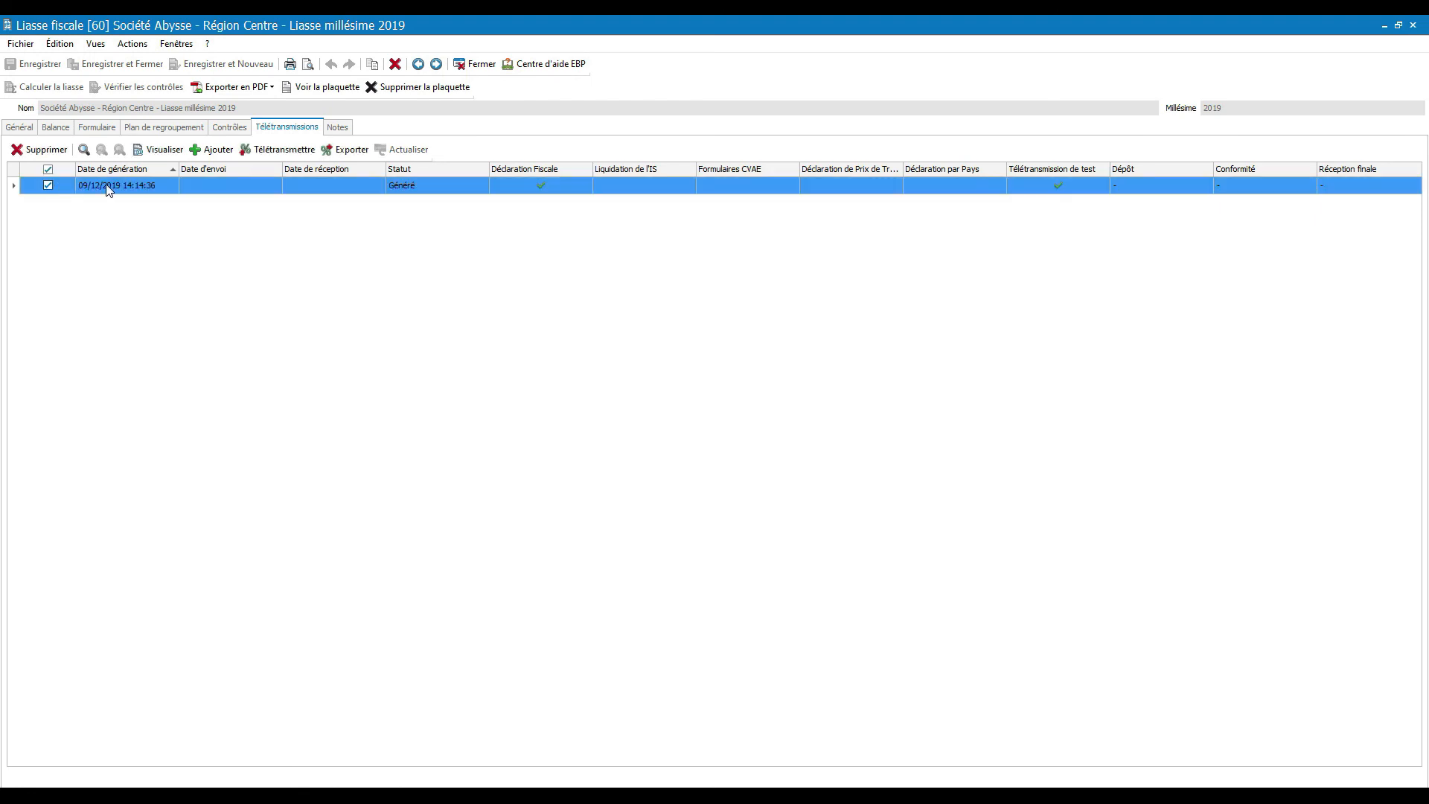
left_click(346, 151)
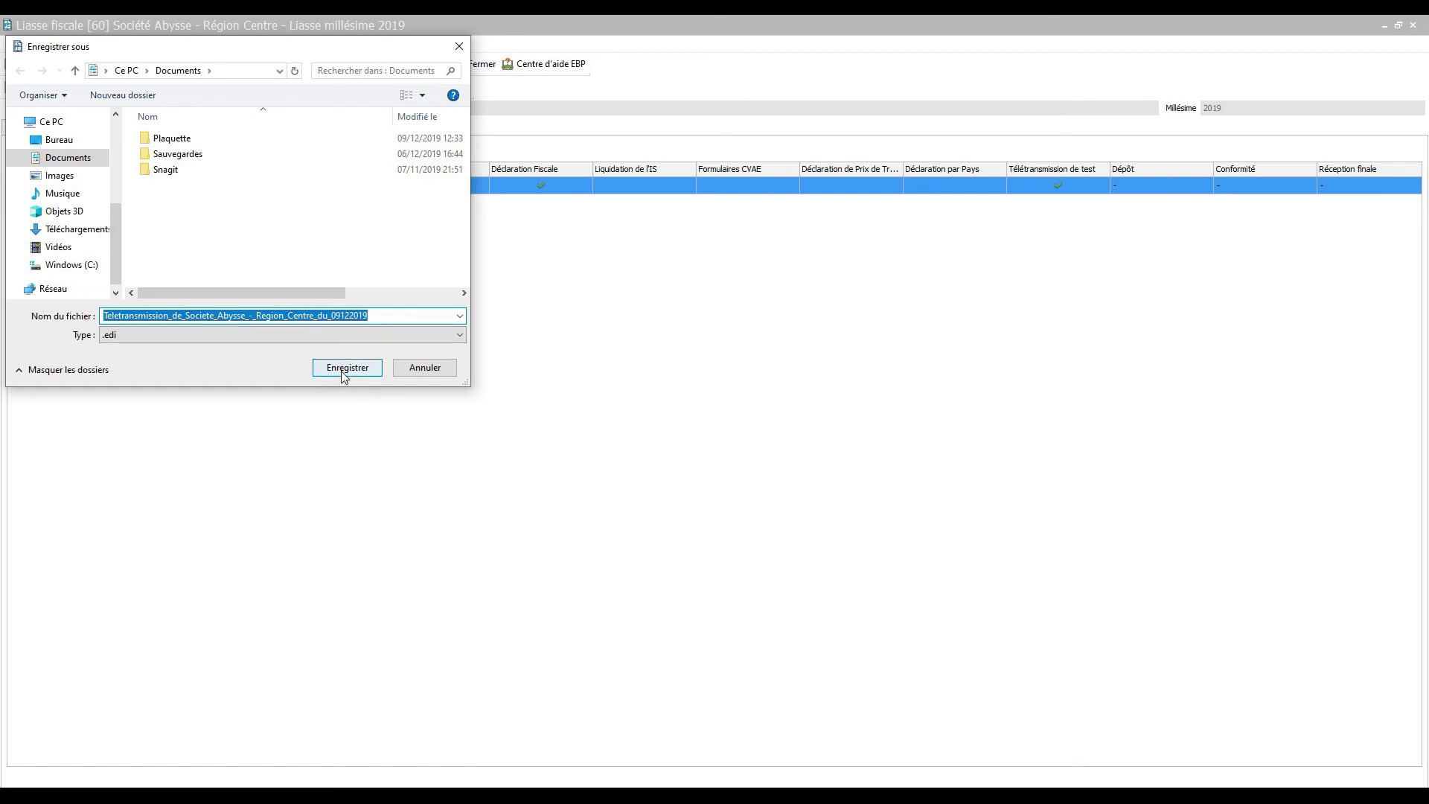
left_click(431, 372)
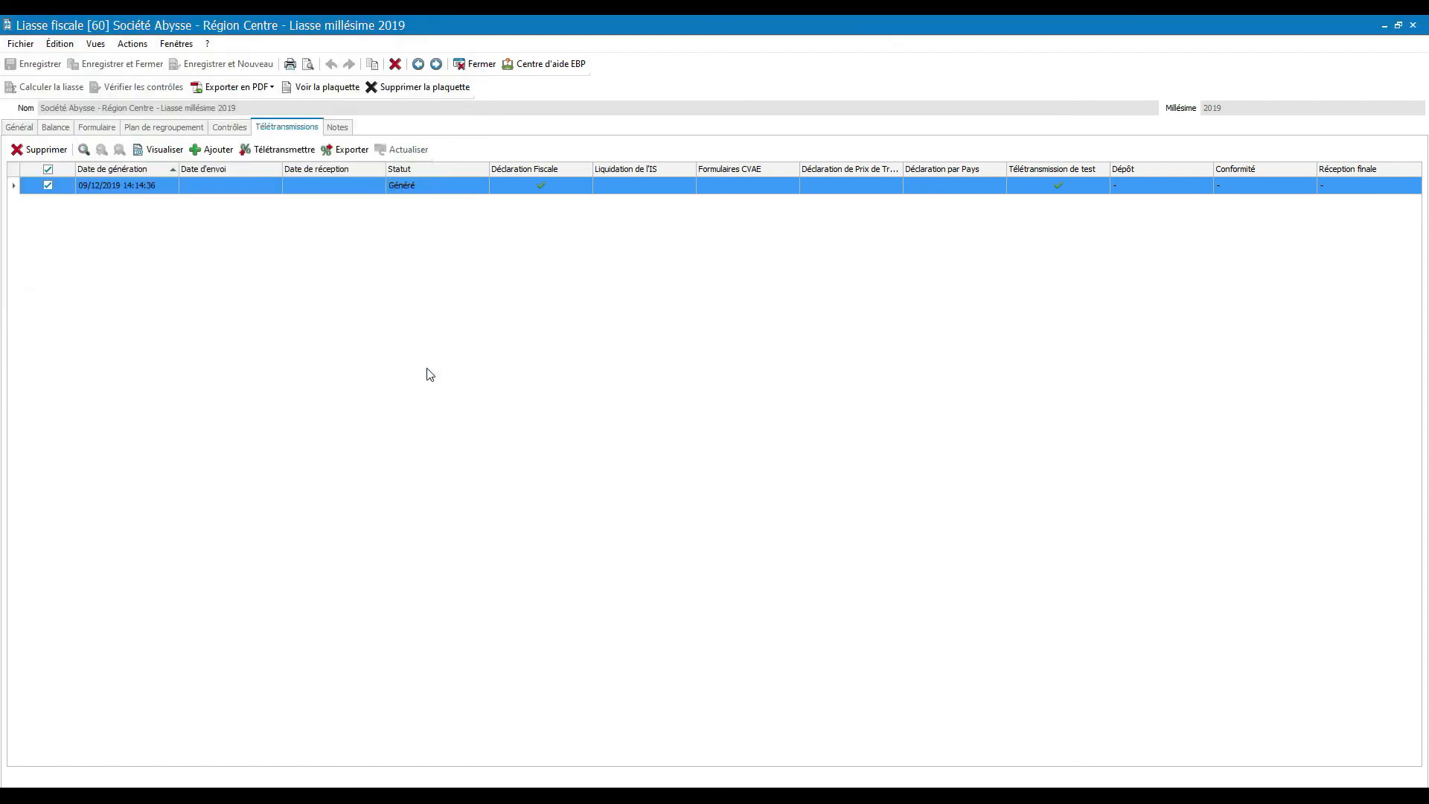